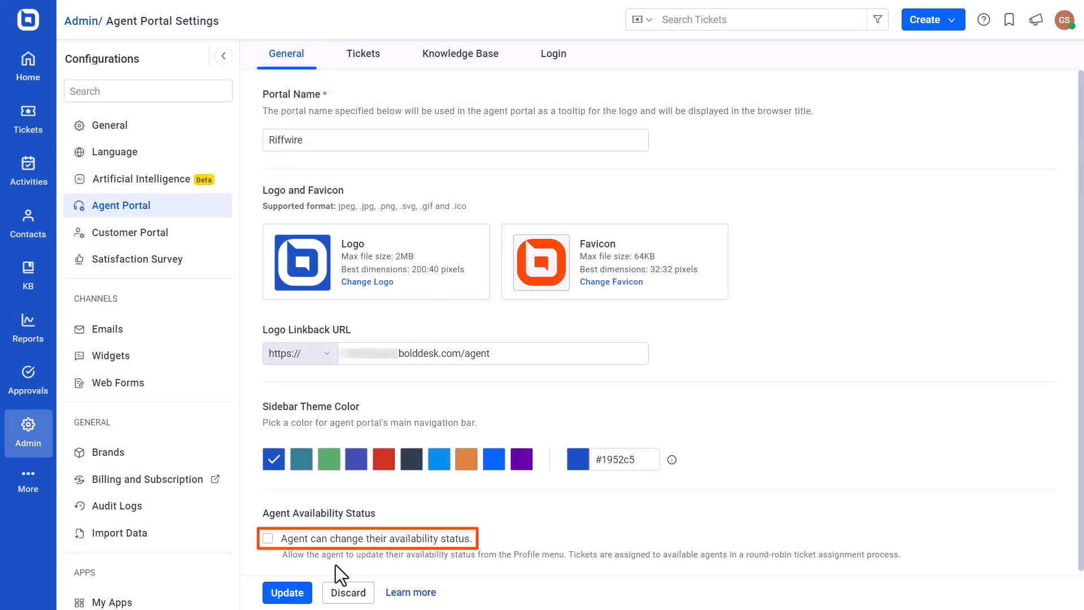
Allow agents to change their availability status in the agent portal settings and save the update.
click(268, 539)
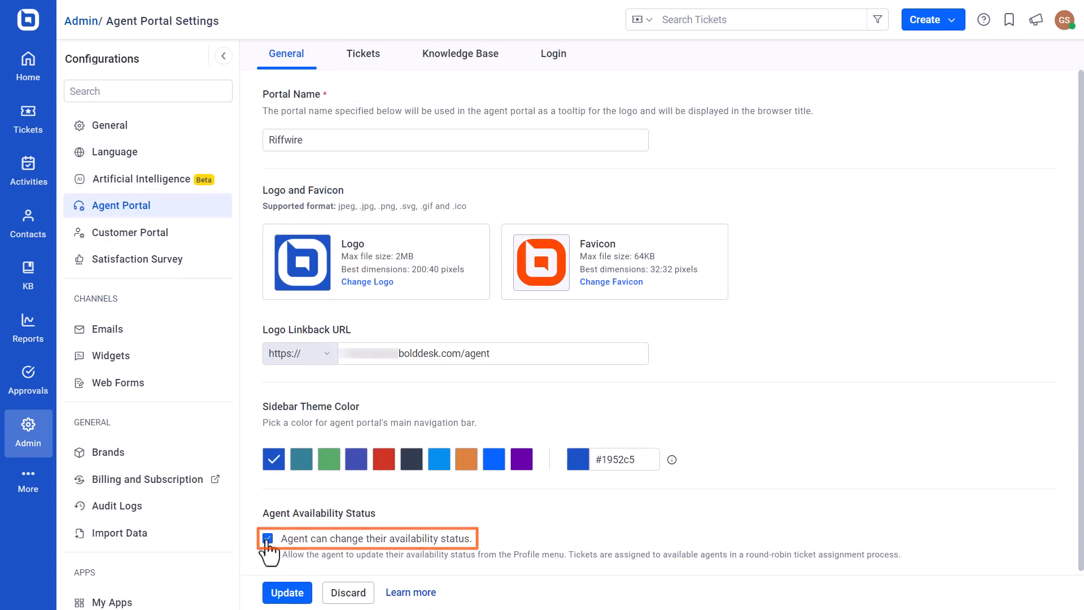
click(277, 593)
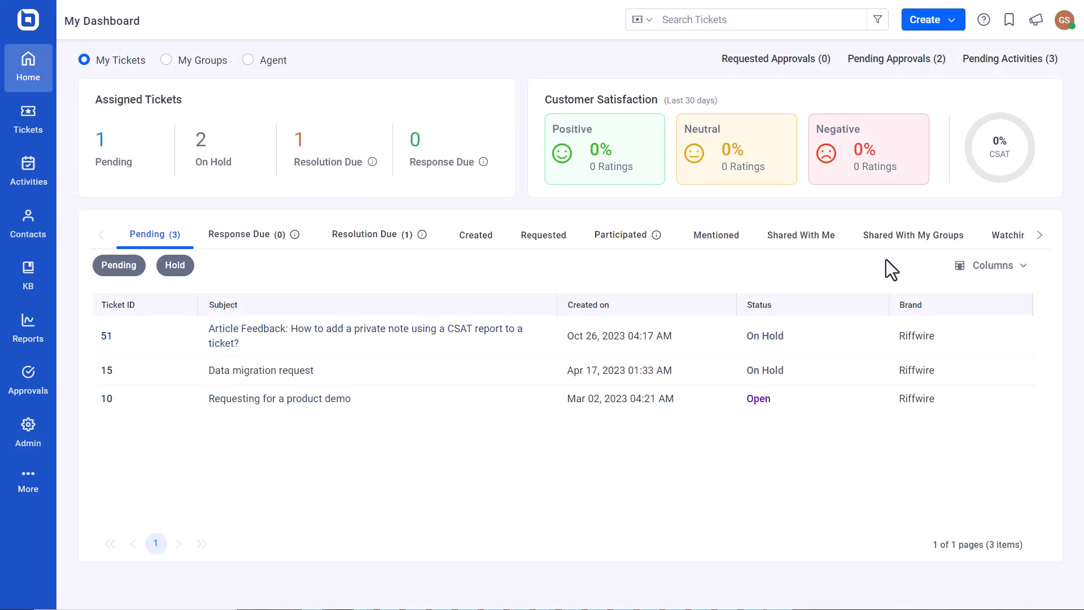
Set your own availability status to Busy from the profile menu.
click(1064, 20)
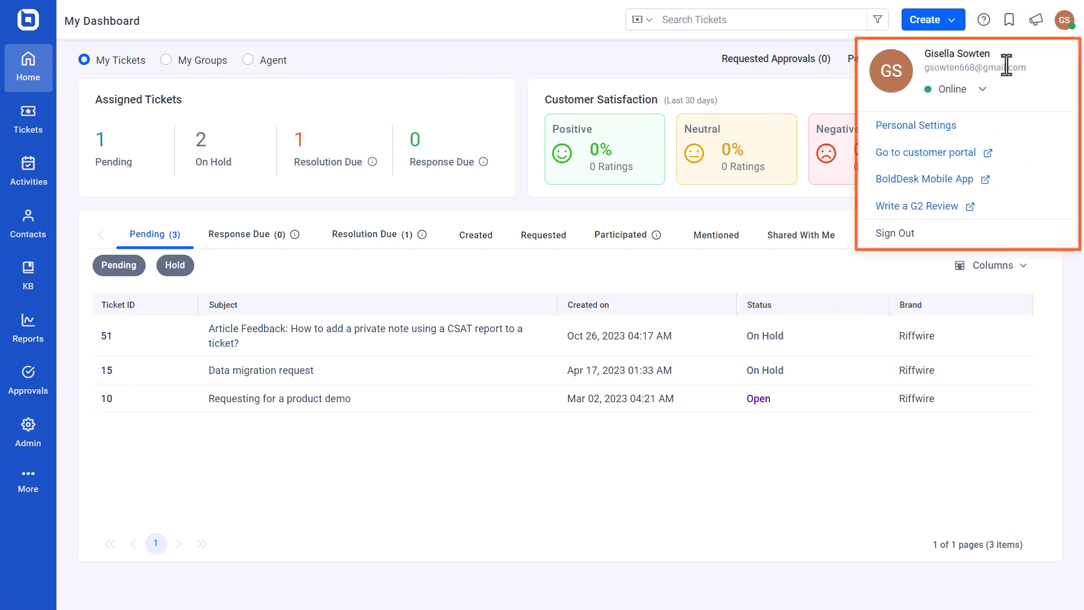
click(987, 91)
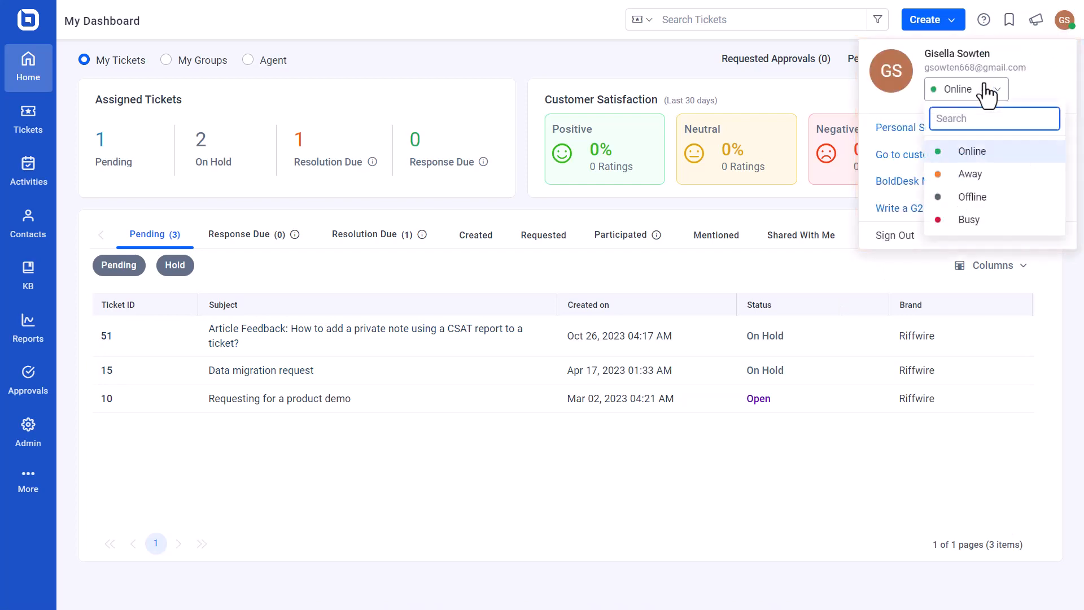
click(982, 220)
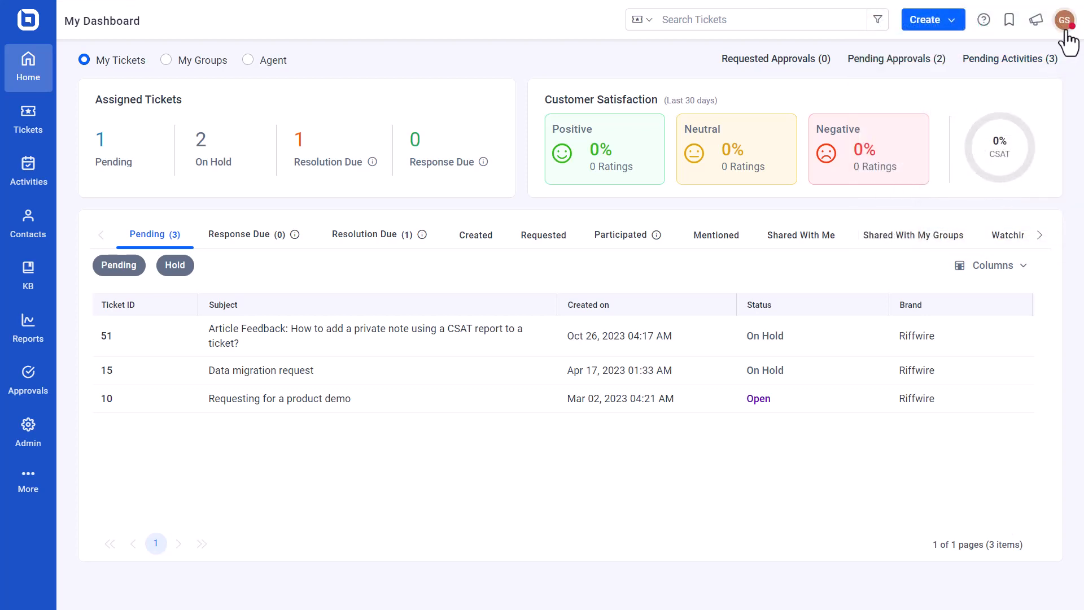
Set your own availability status to Online in Personal Settings.
click(1067, 28)
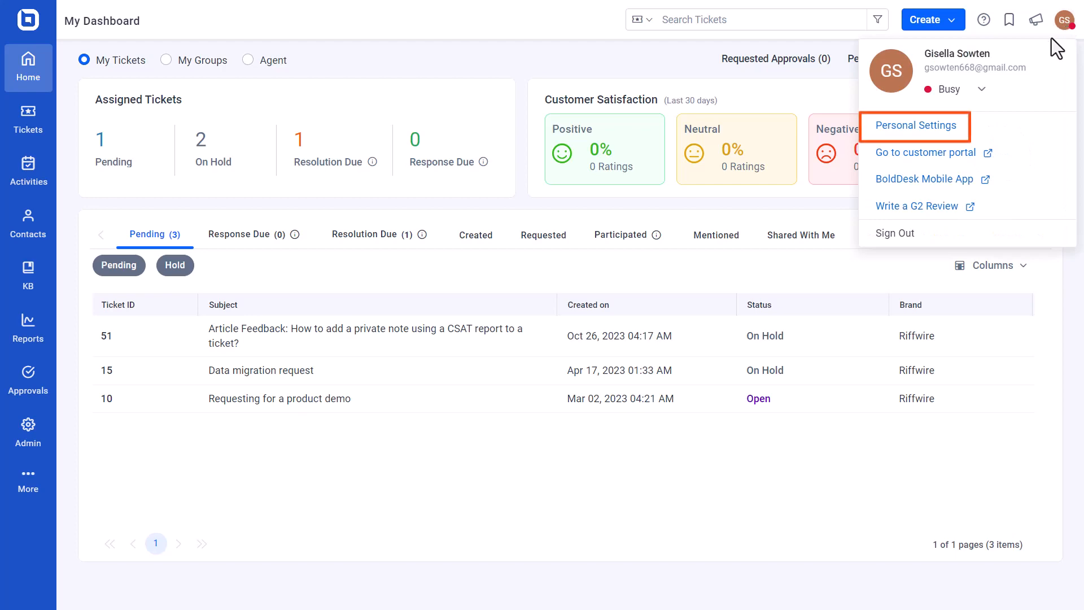
click(944, 126)
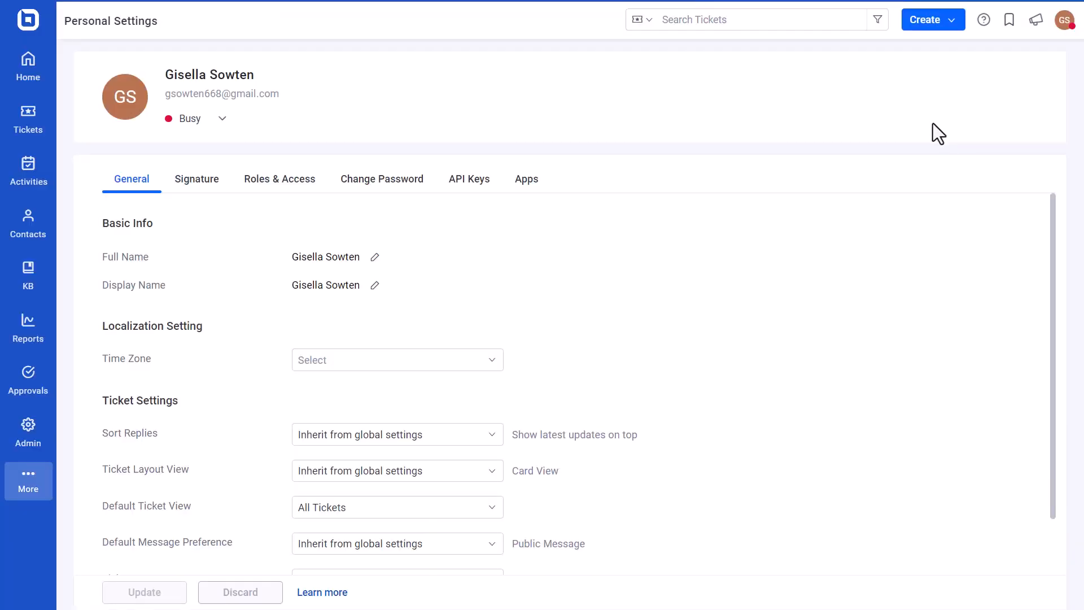
click(231, 121)
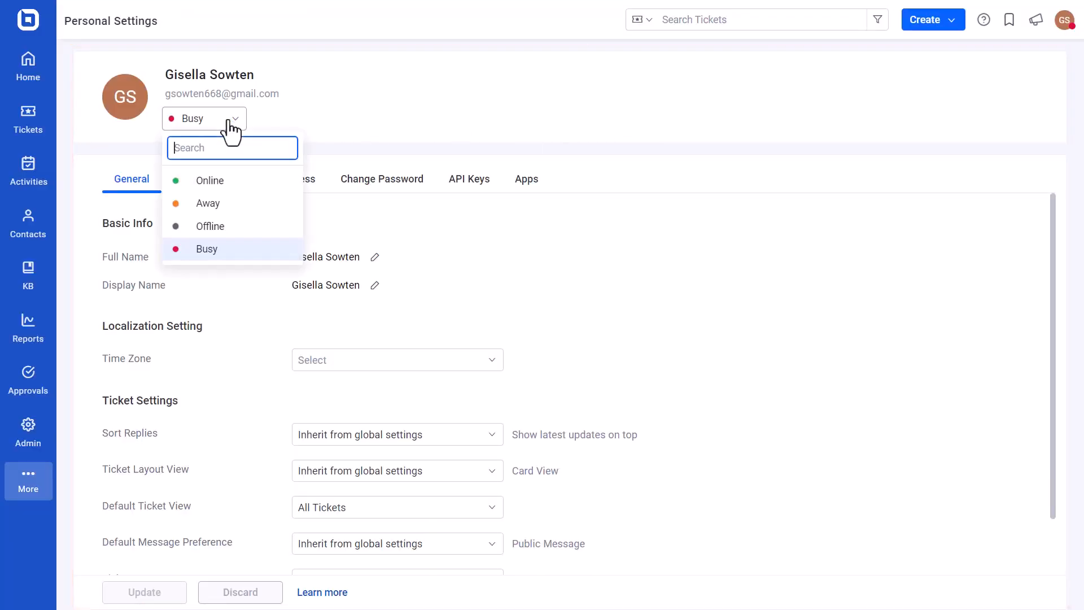
click(235, 182)
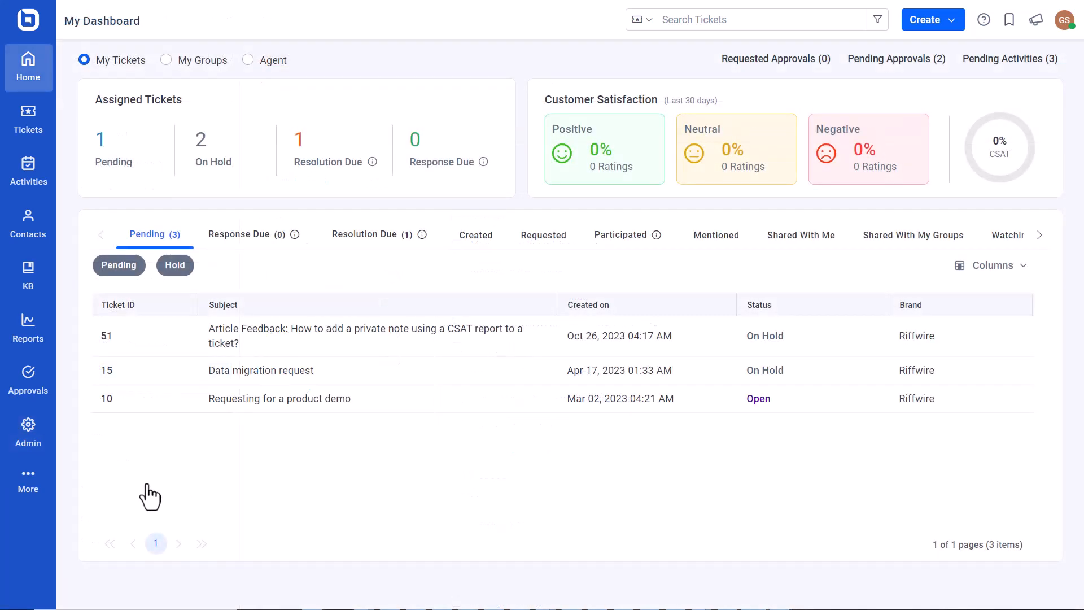
Open the details of the fourth active agent in the admin Agents list and set that agent's availability to Offline.
click(38, 449)
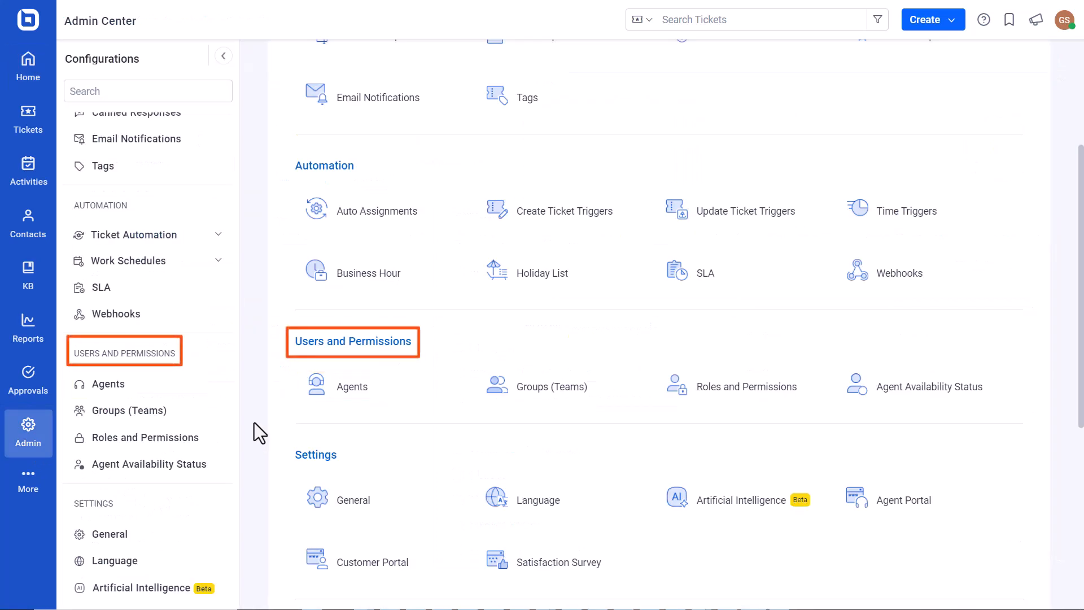
click(331, 412)
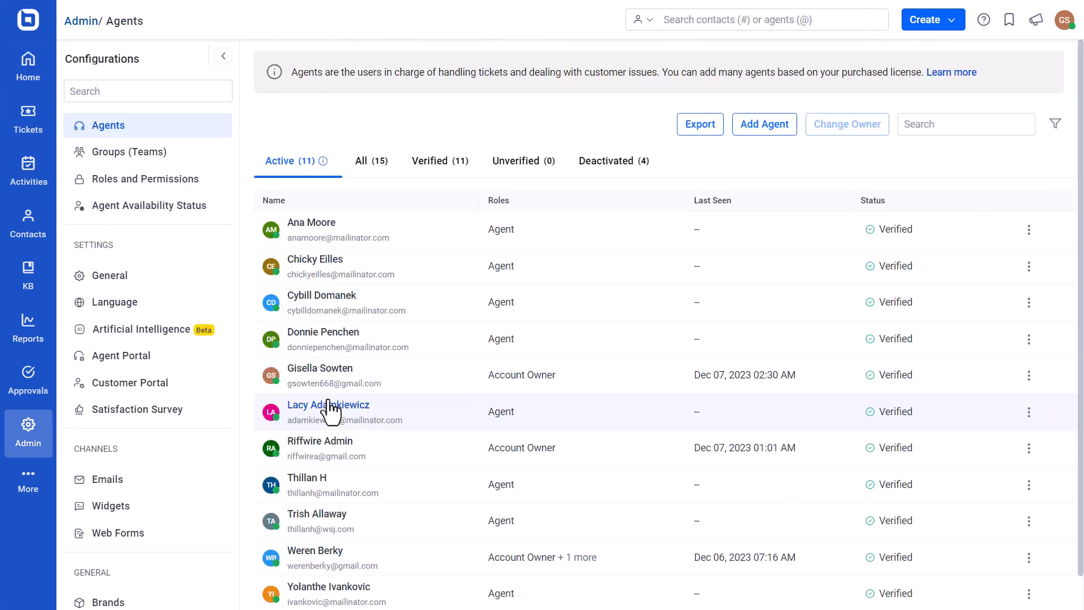
click(319, 342)
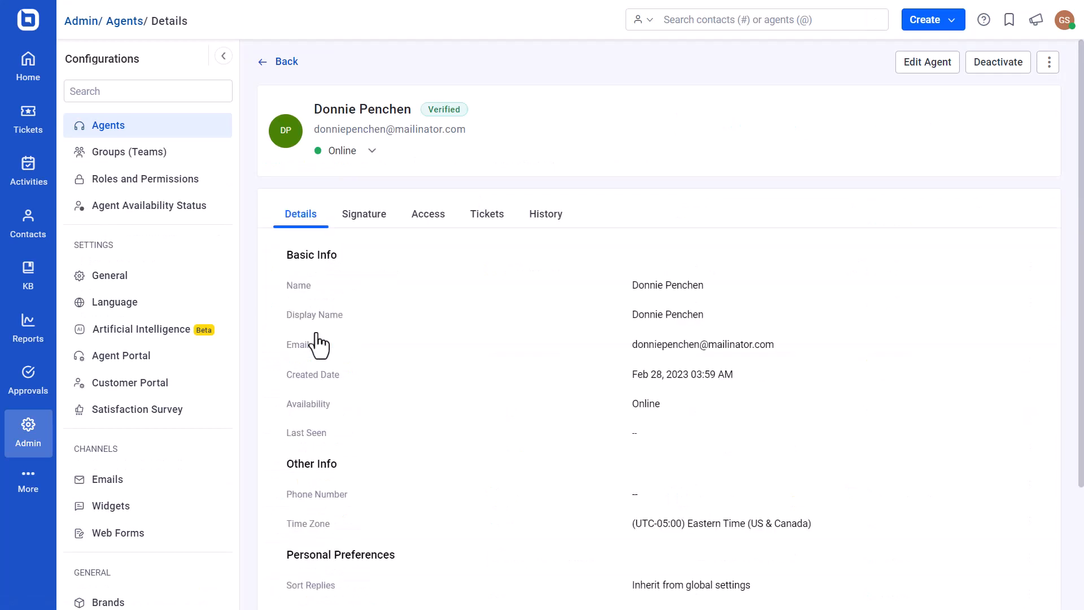
click(373, 152)
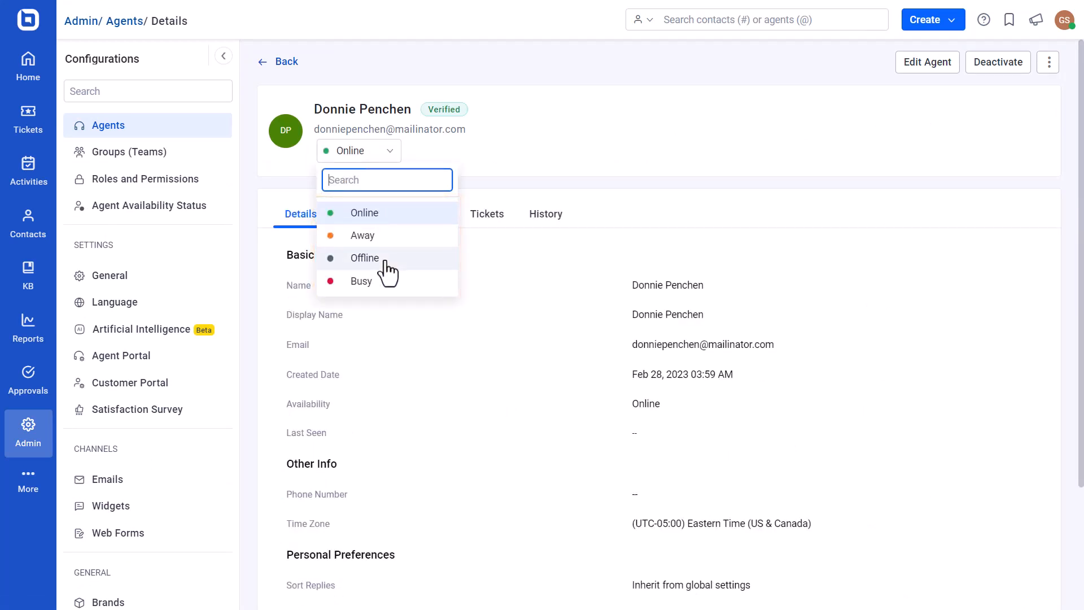
click(387, 259)
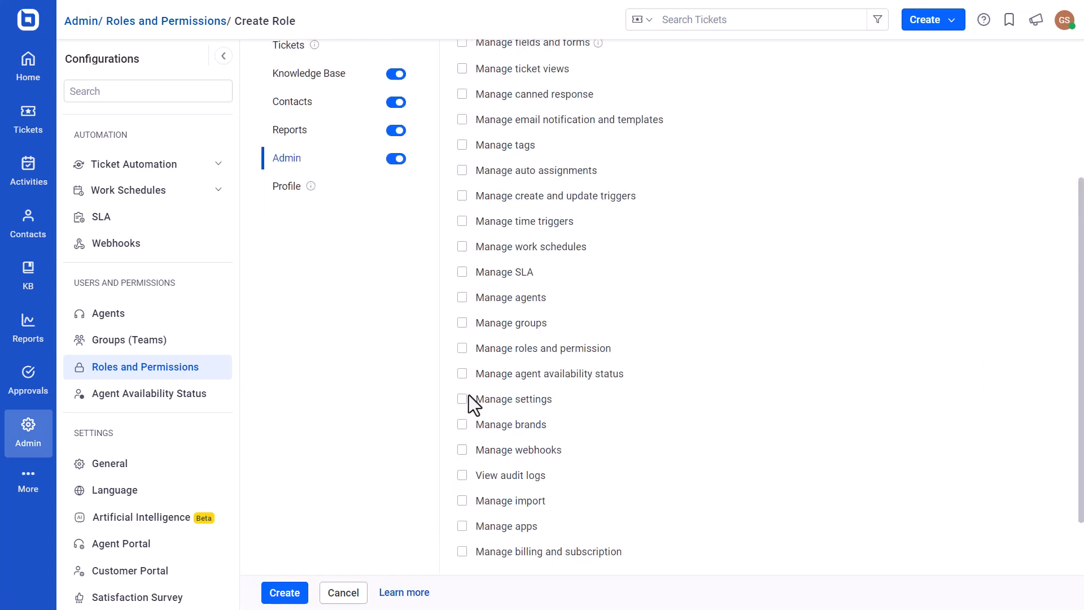
Grant the Manage agent availability status permission under Admin in the new role.
scroll(469, 404, up, 2)
click(462, 446)
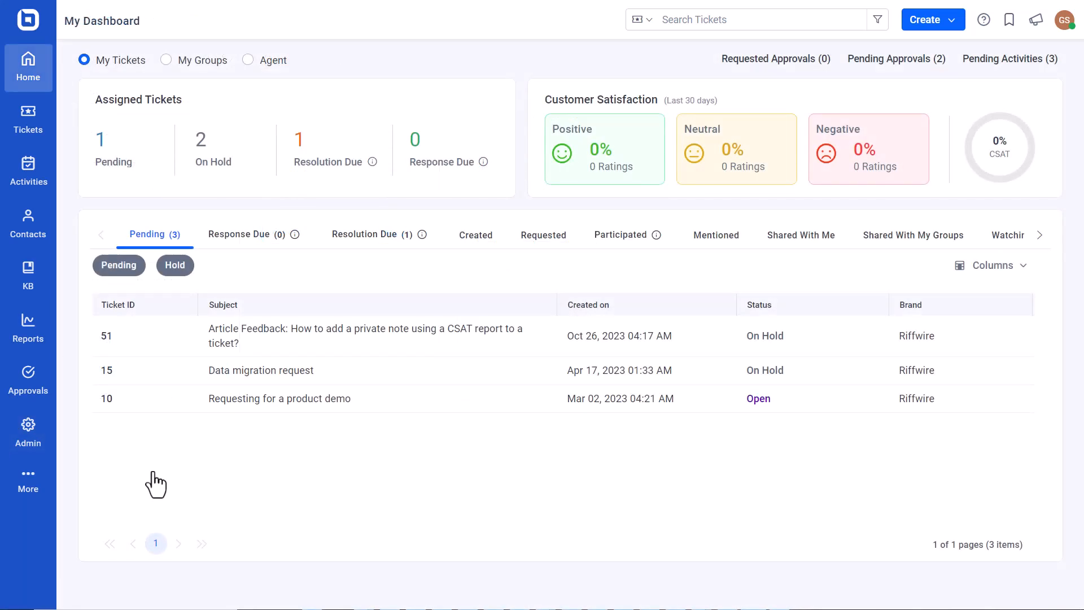
Create an agent availability status named On Leave with the Away category and a brown color.
click(33, 446)
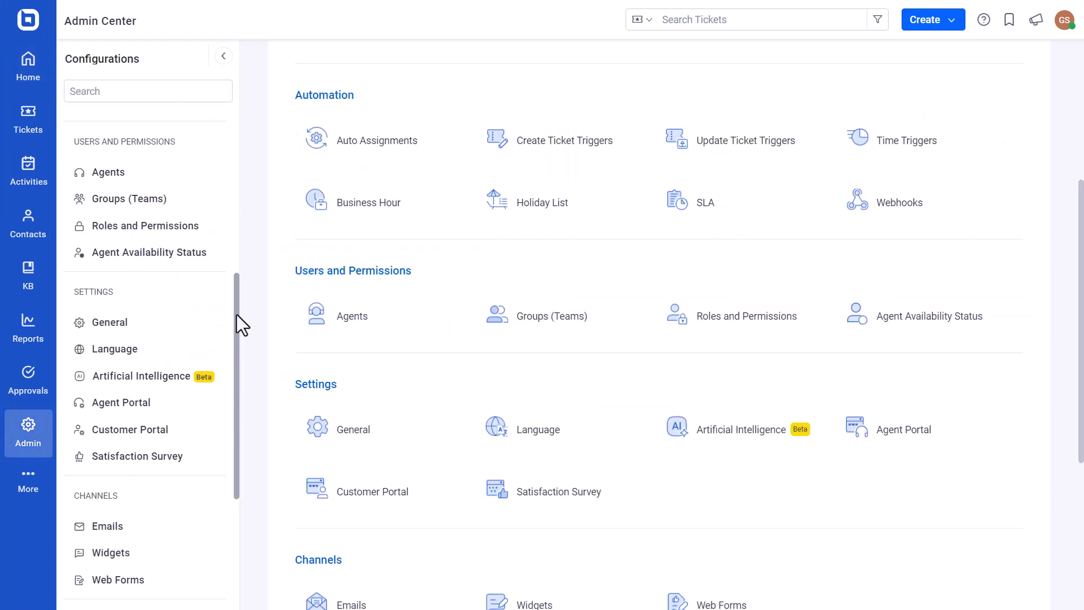
click(193, 257)
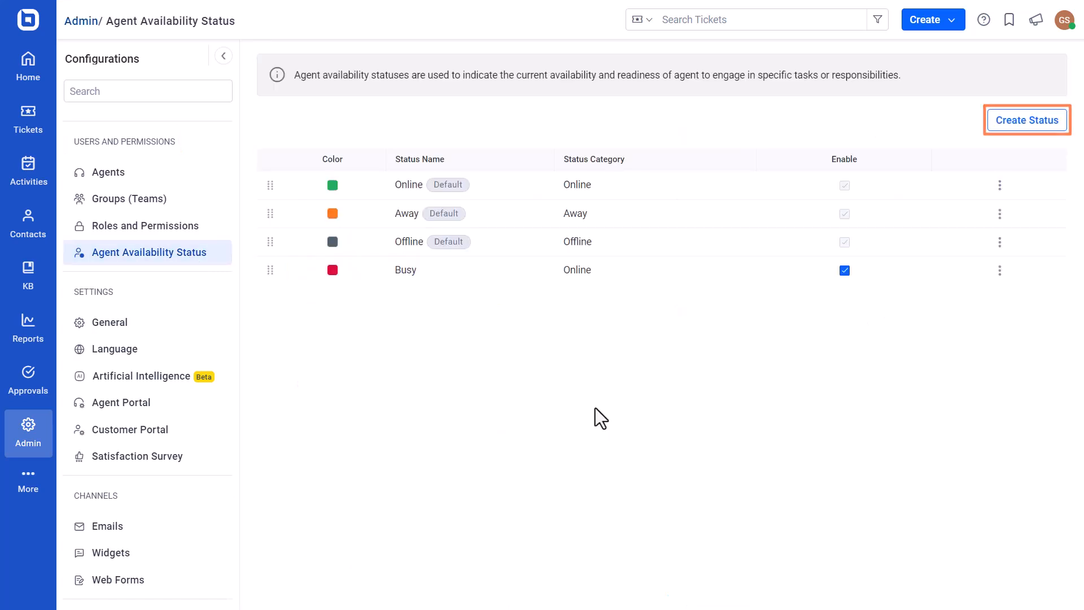
click(1018, 122)
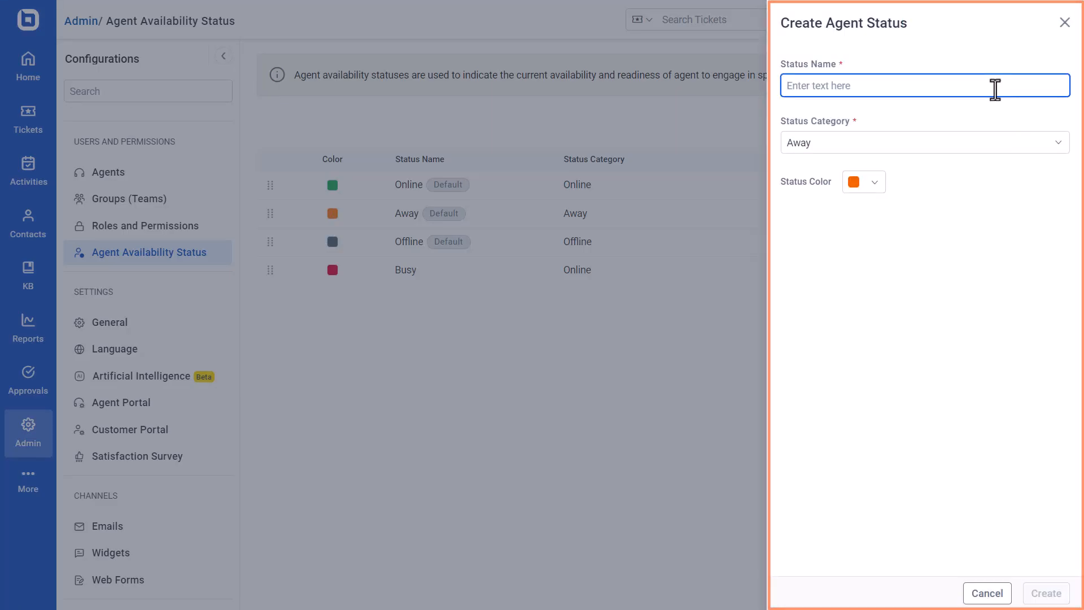
text(On Leave)
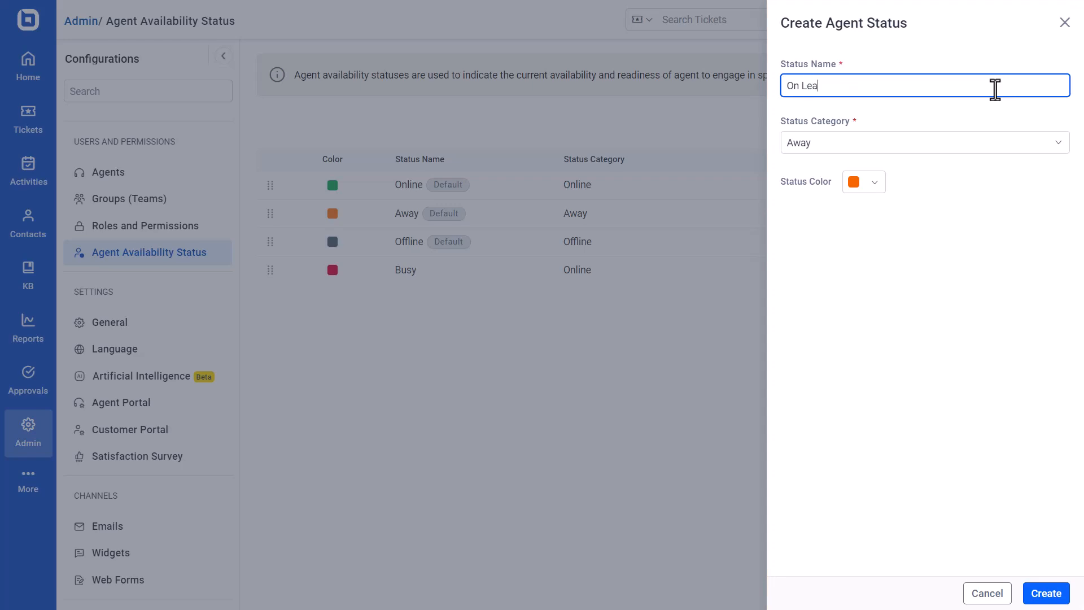
click(994, 152)
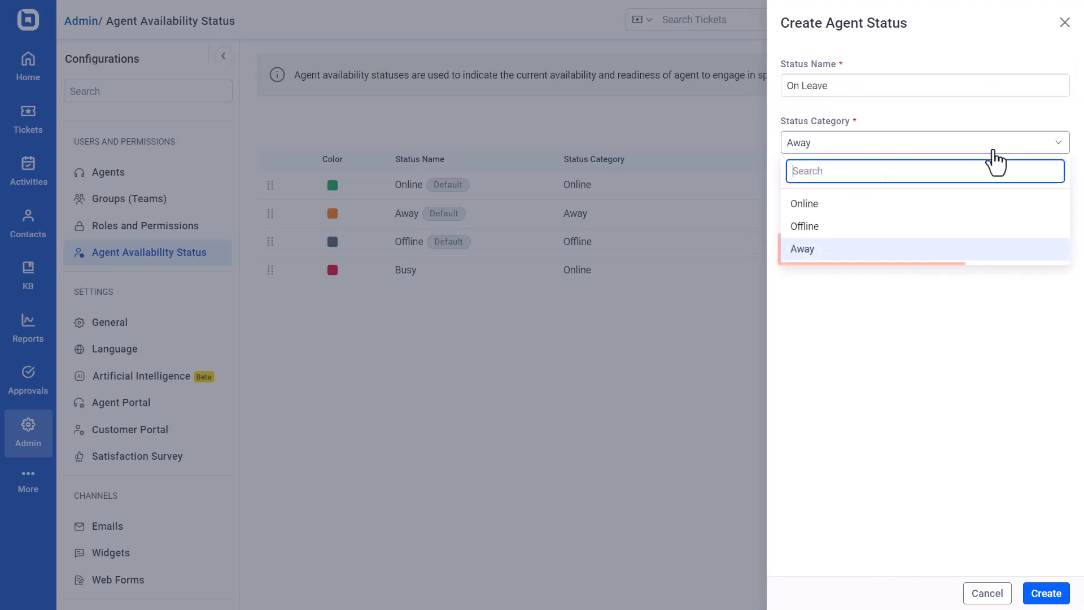
click(989, 249)
click(876, 186)
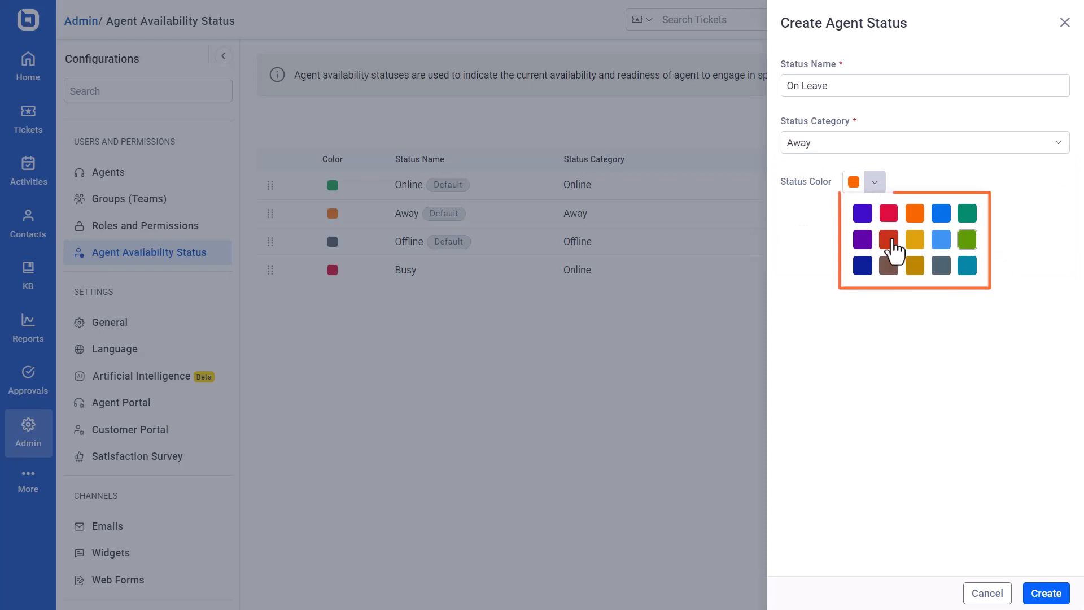
click(896, 272)
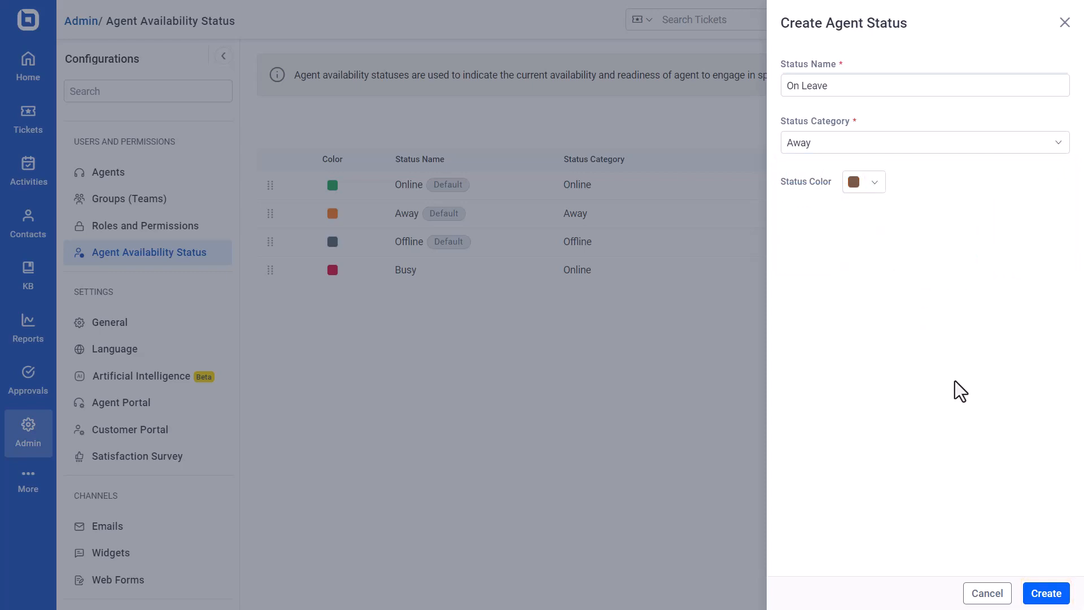
click(1046, 594)
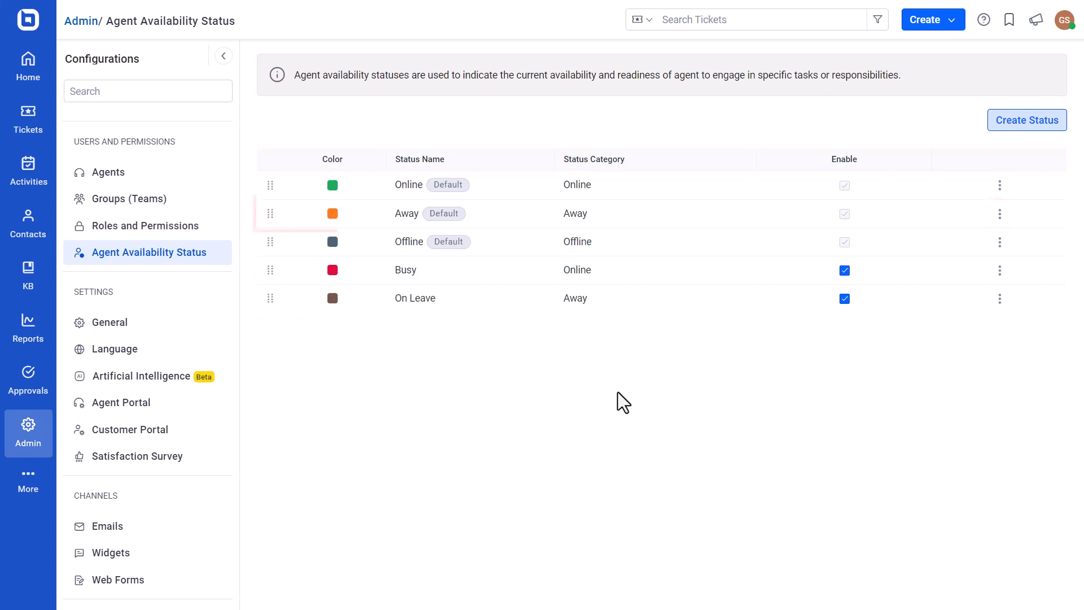
Rename the default Away status to Unavailable, pick the orange color from the palette and save the changes.
click(999, 214)
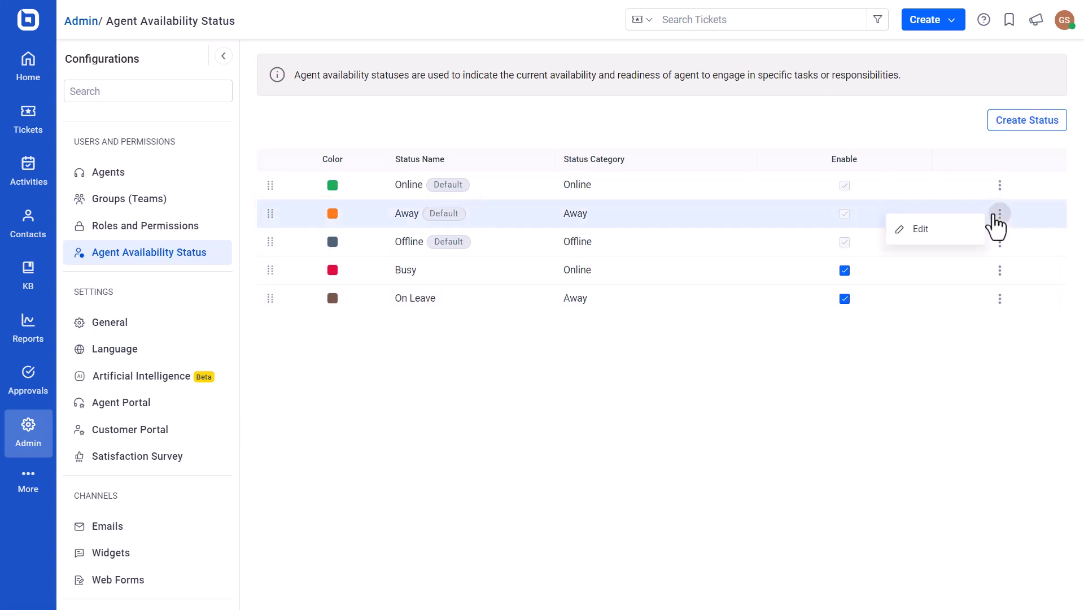
click(941, 231)
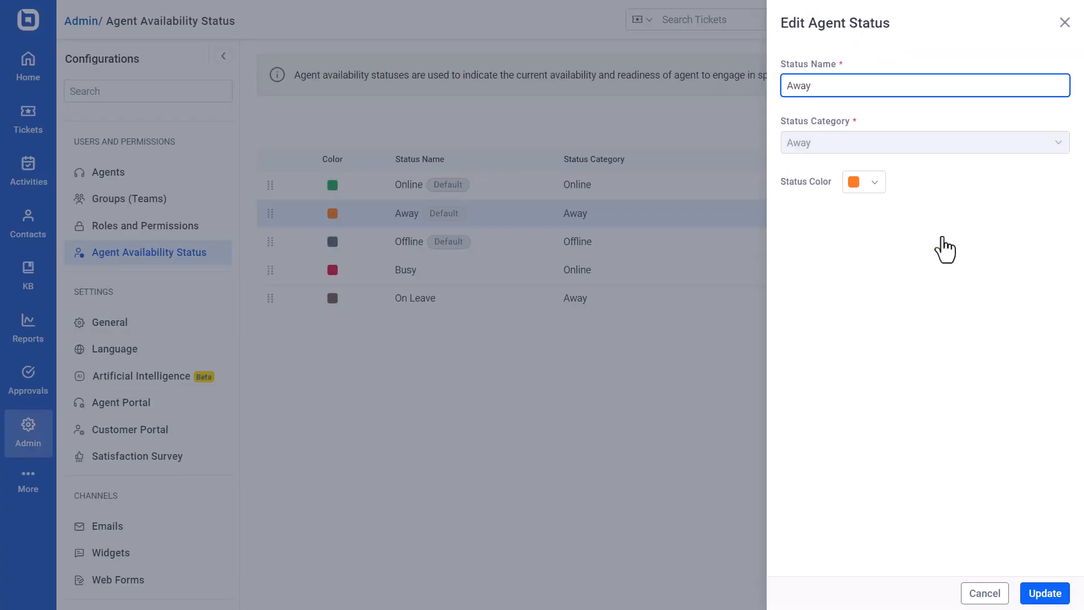
key(BackSpace)
key(BackSpace)
key(BackSpace)
key(BackSpace)
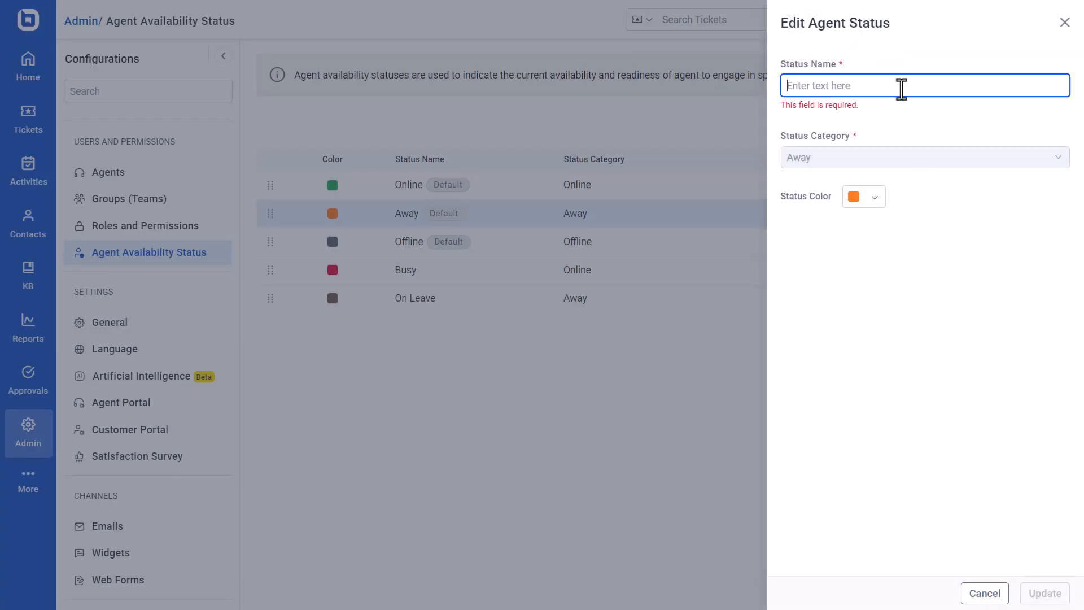
text(Unavailable)
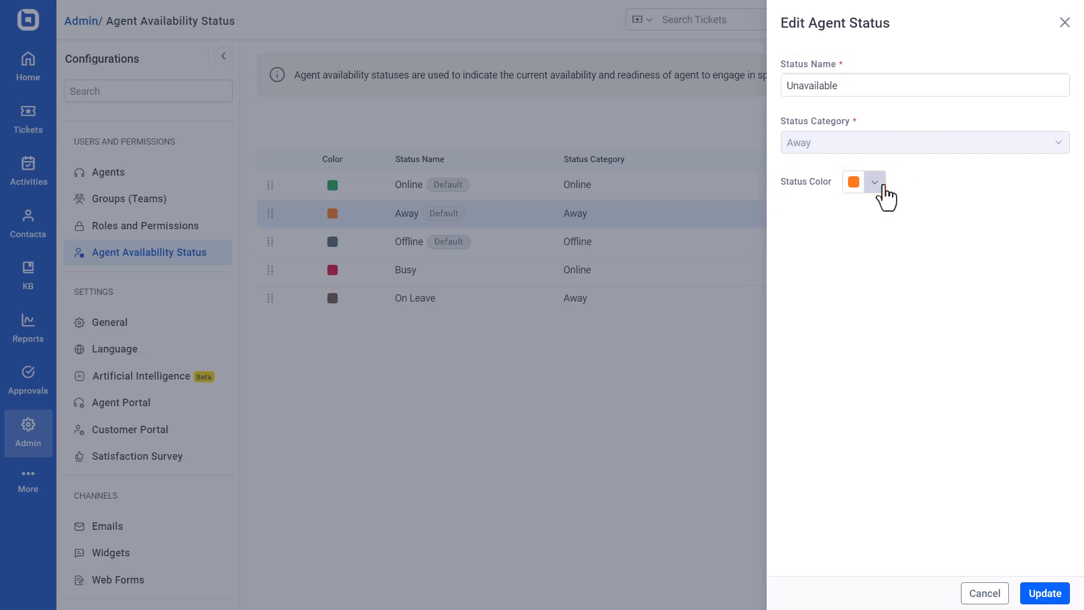
click(881, 188)
click(913, 217)
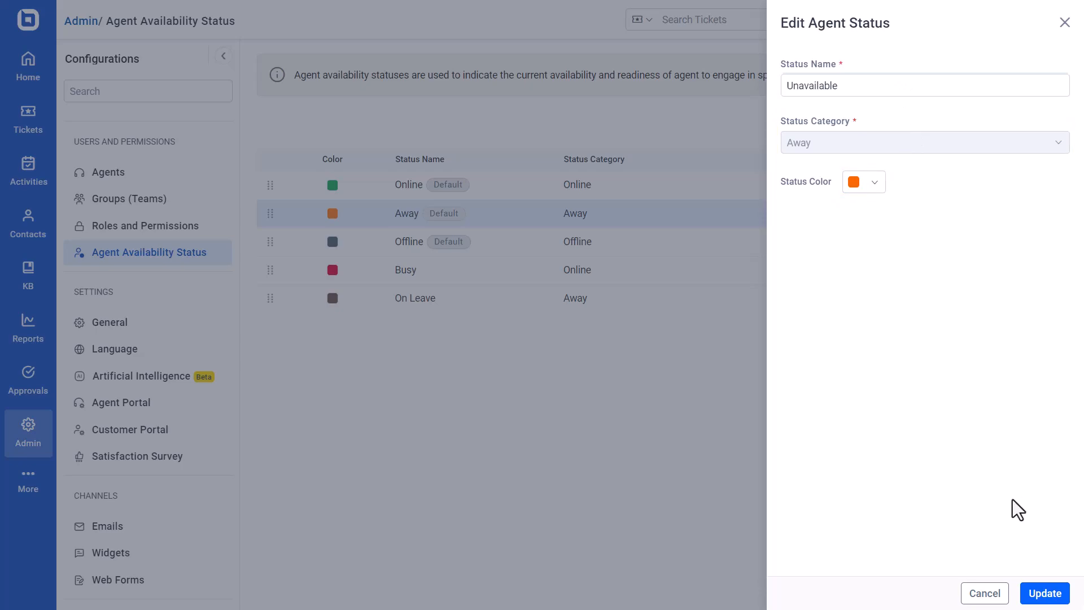
click(1044, 593)
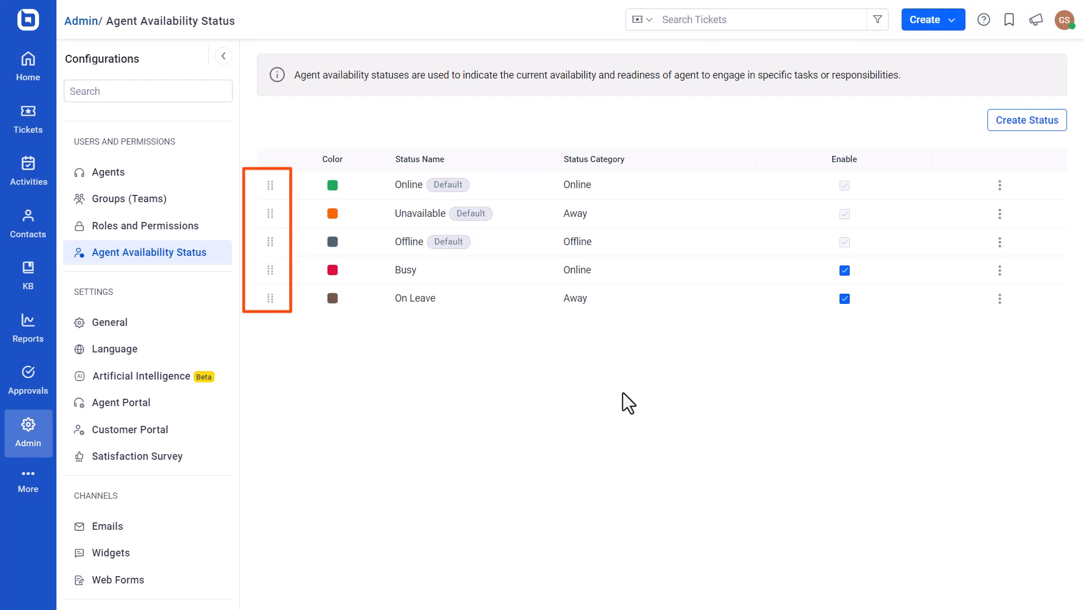
Move the Offline status to the first place in the agent availability status list.
drag(270, 241, 268, 193)
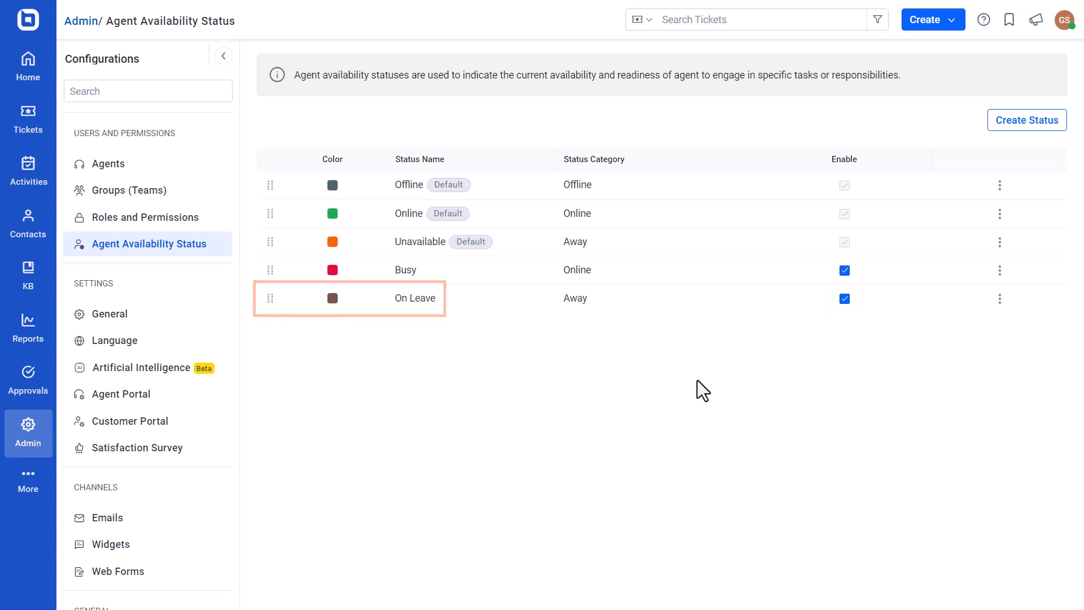
Disable the On Leave status, choosing Unavailable as its replacement.
click(845, 299)
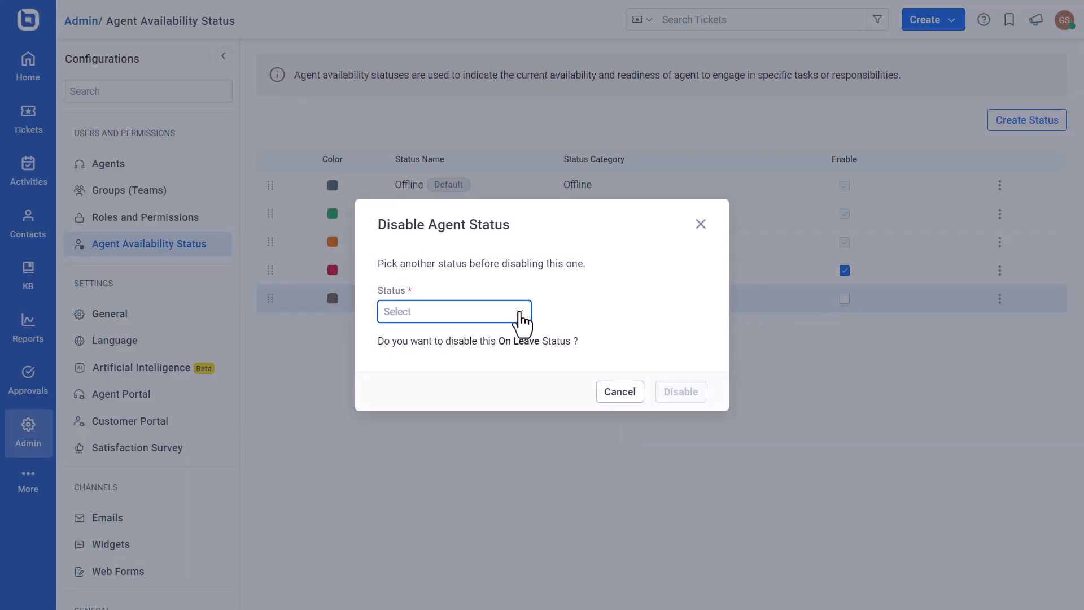
click(521, 314)
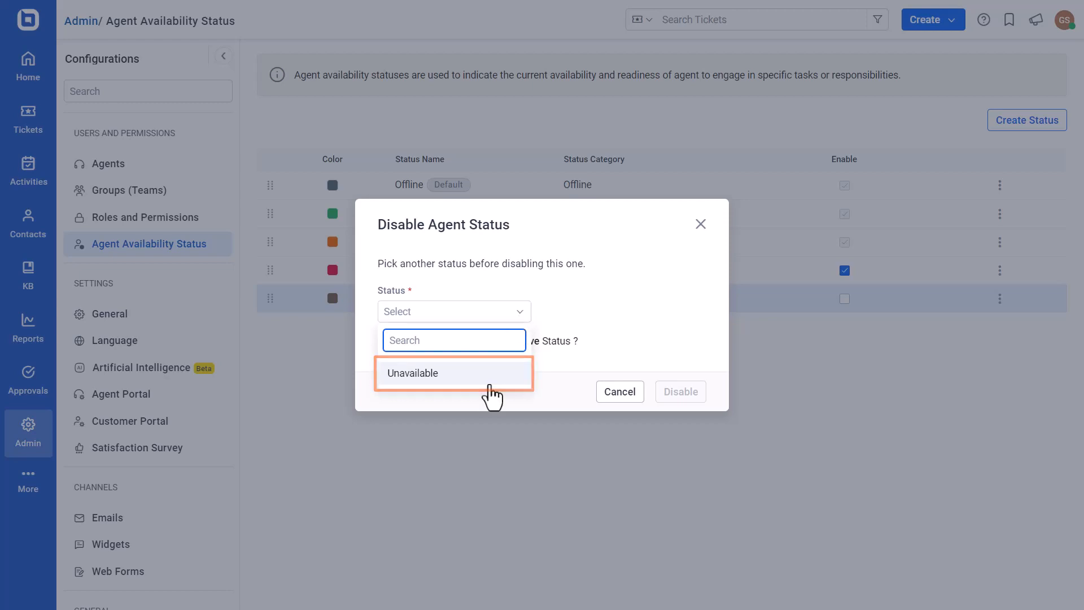
click(489, 385)
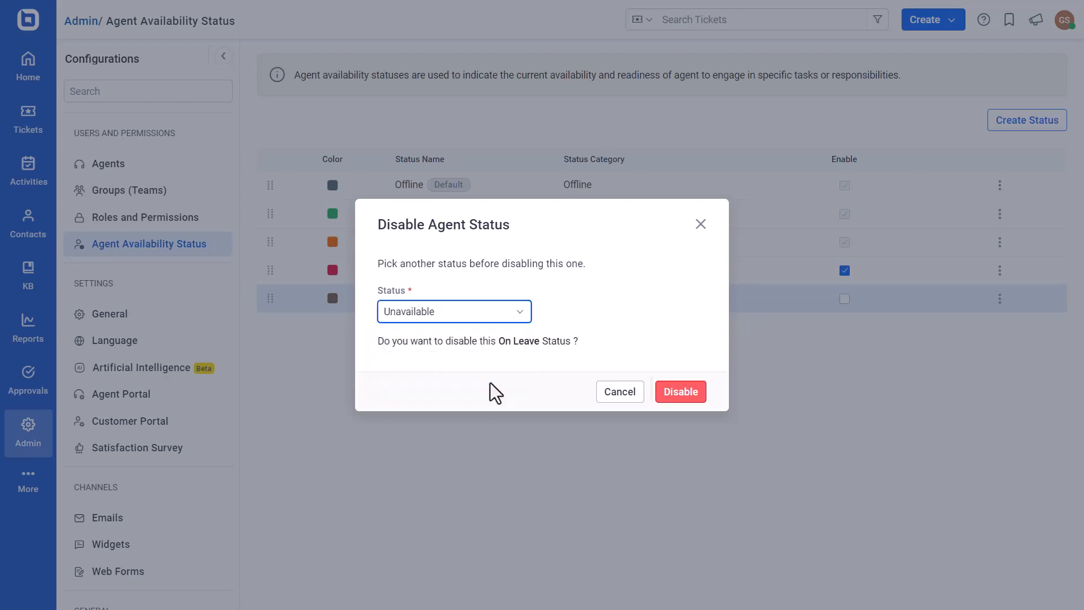
click(678, 397)
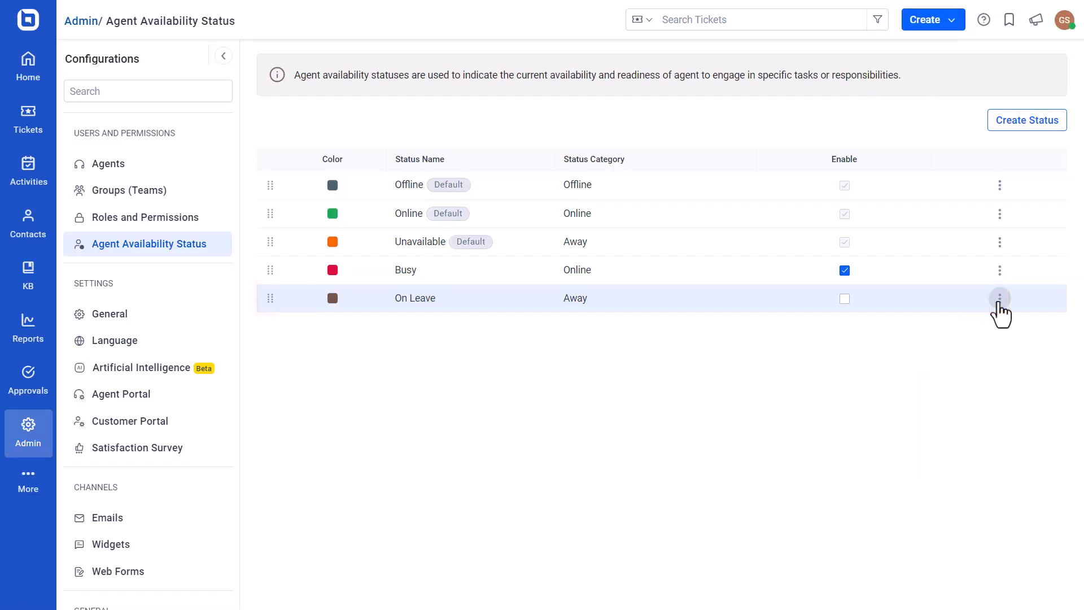
Permanently delete the On Leave agent availability status, choosing Unavailable as its replacement.
click(999, 299)
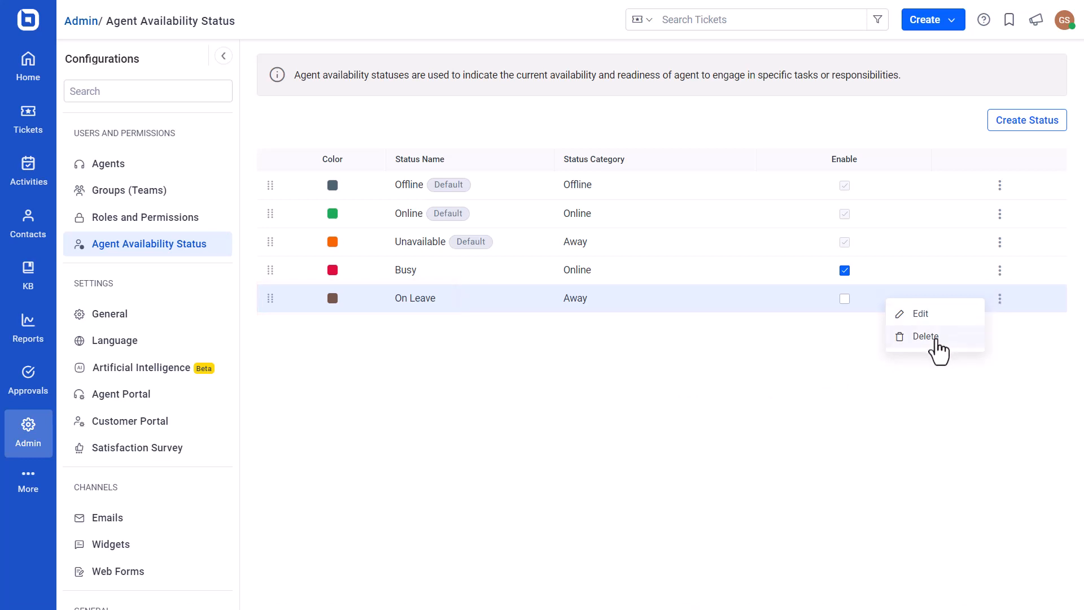
click(927, 336)
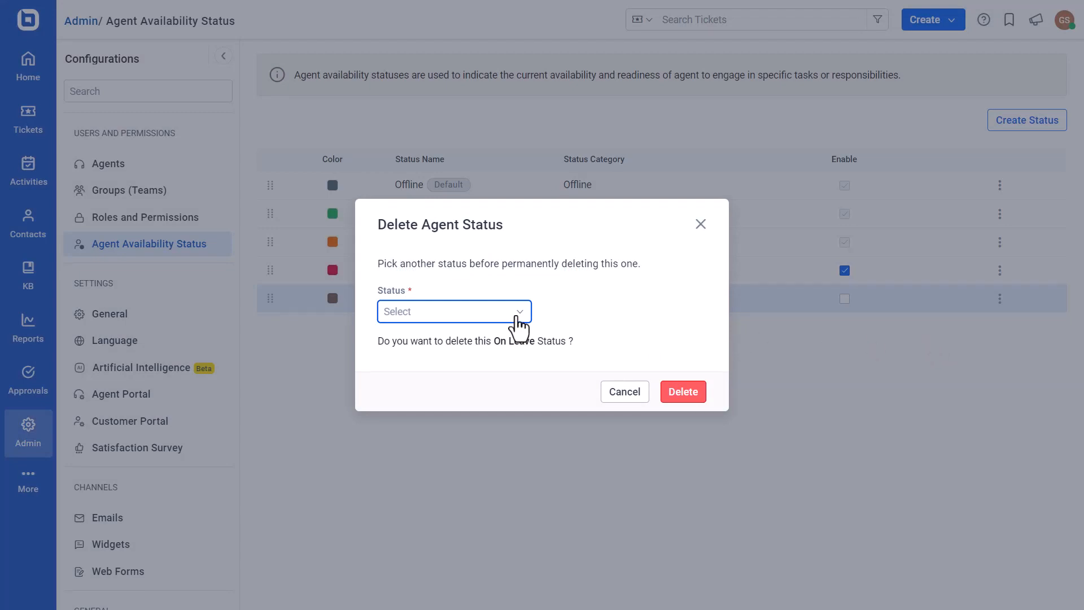
click(518, 314)
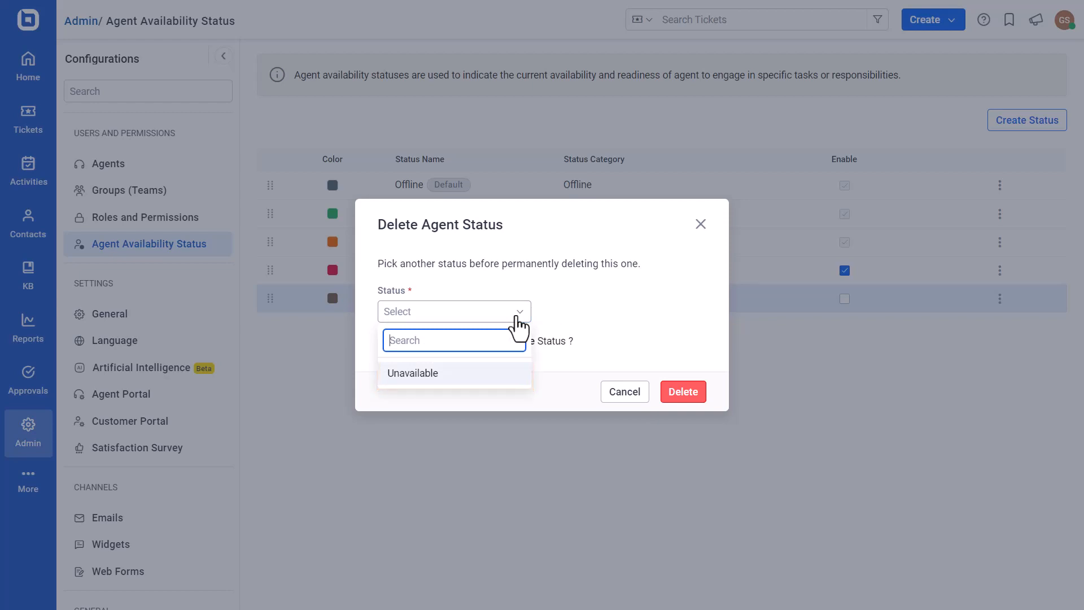
click(512, 378)
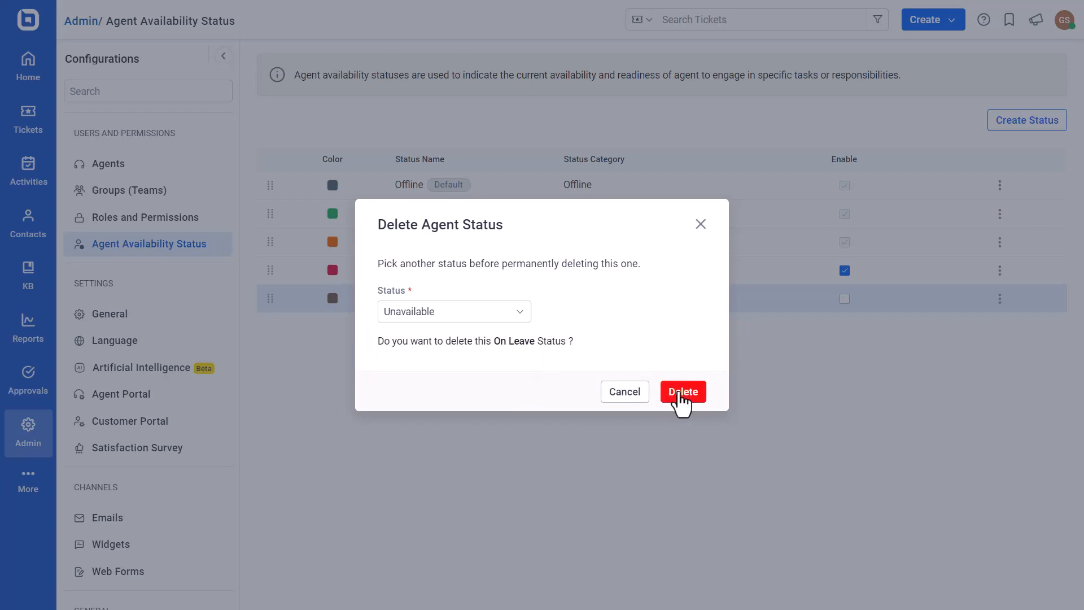
click(682, 394)
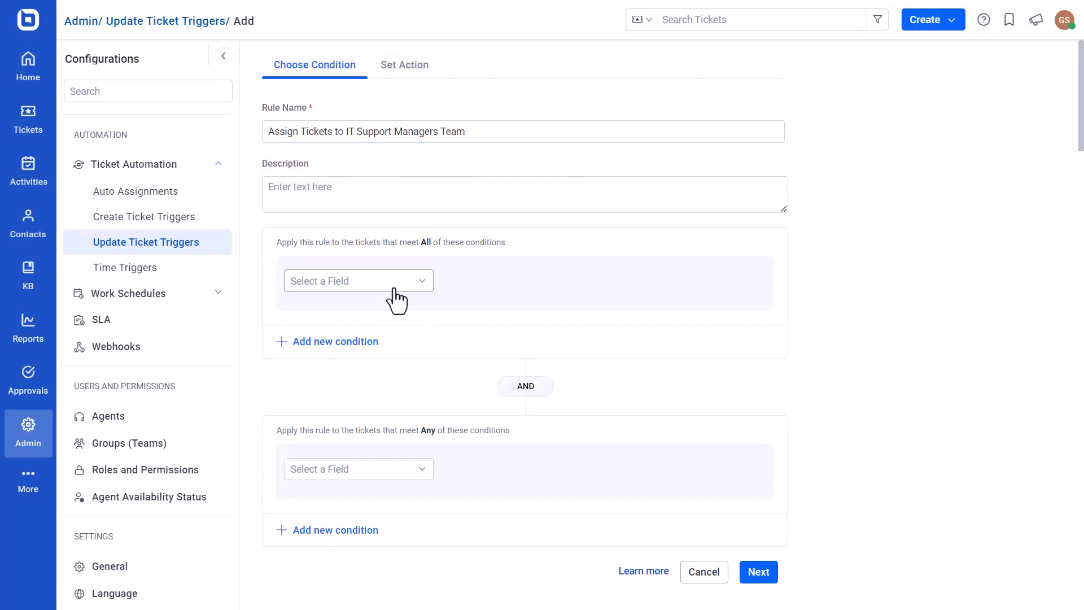
Search the fields for the first All condition of the update ticket trigger for "availa".
click(395, 290)
text(ava)
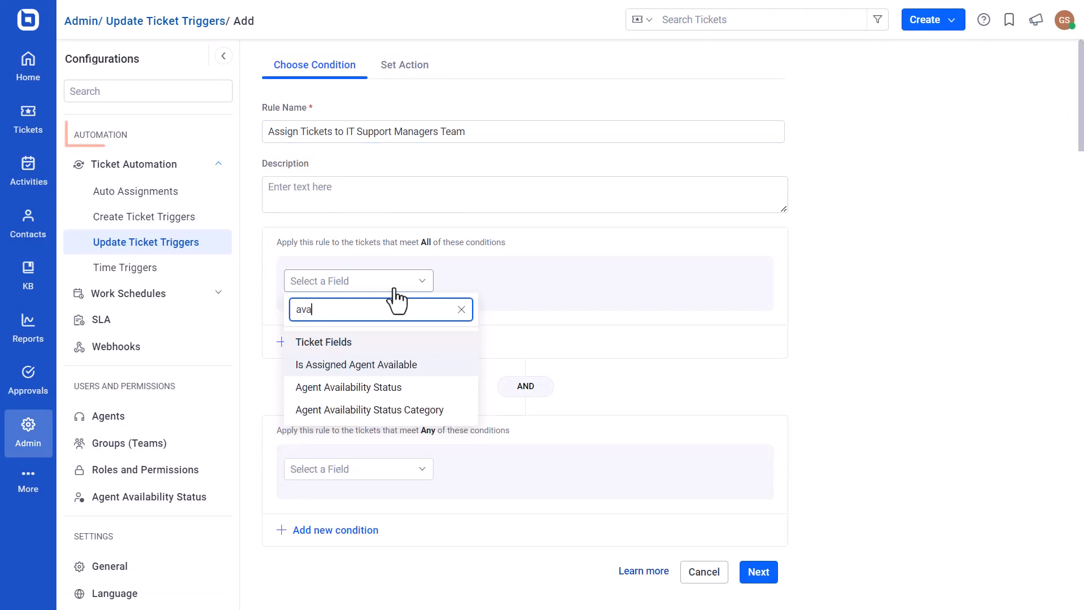
text(ila)
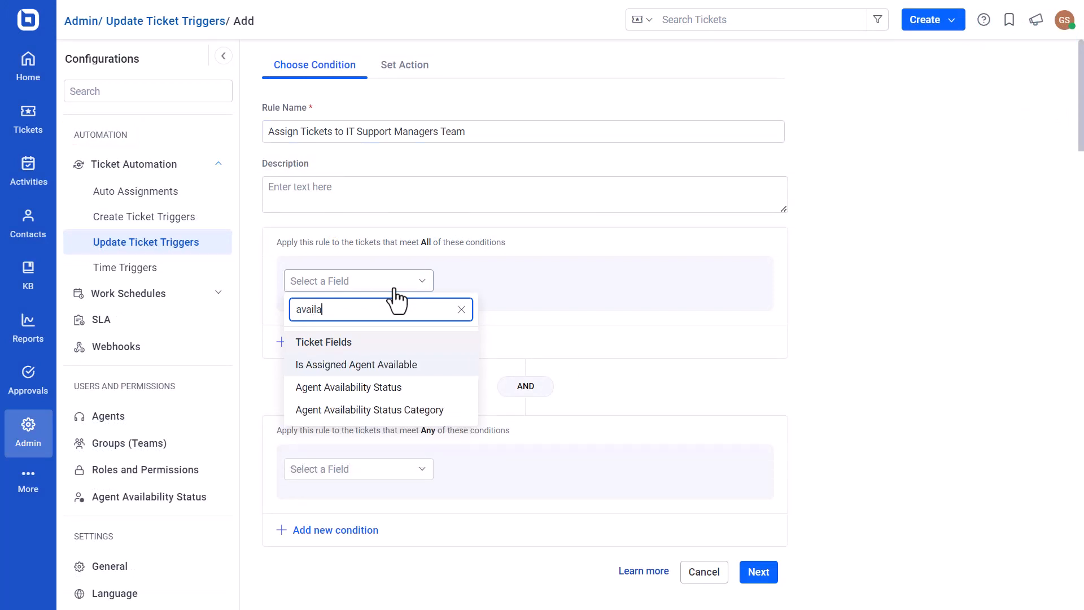